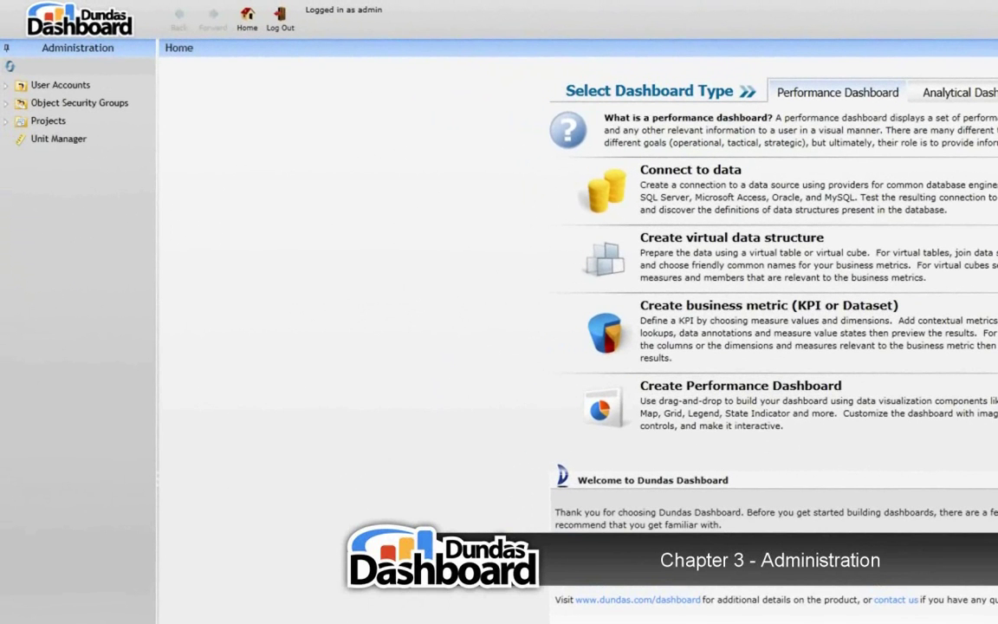
Show the add options for User Accounts in the Administration panel
left_click(147, 86)
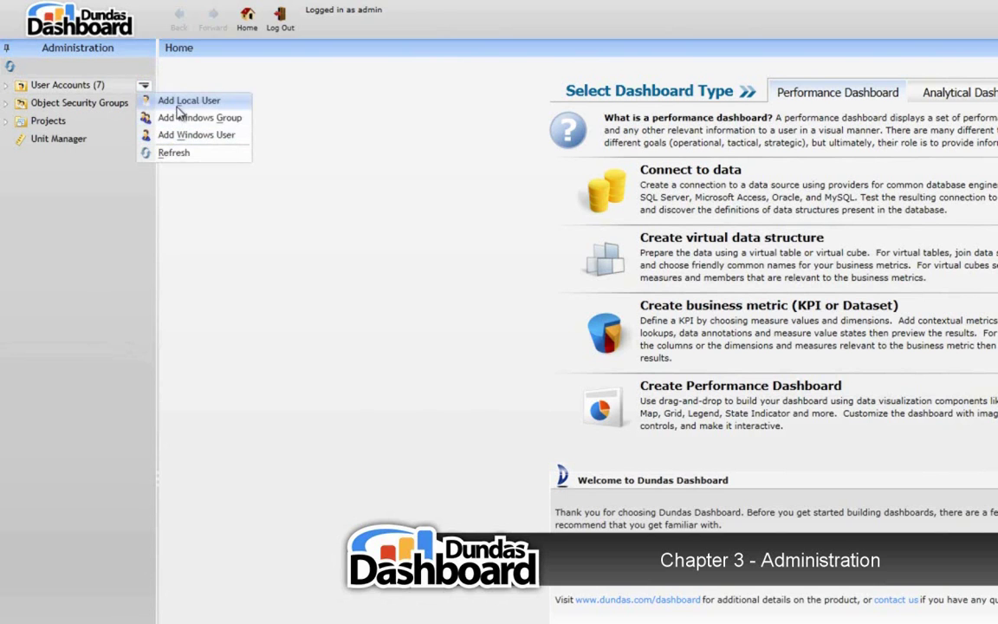
Add local user DundasTutorial with a confirmed password, first and last name, and an e-mail address
left_click(182, 105)
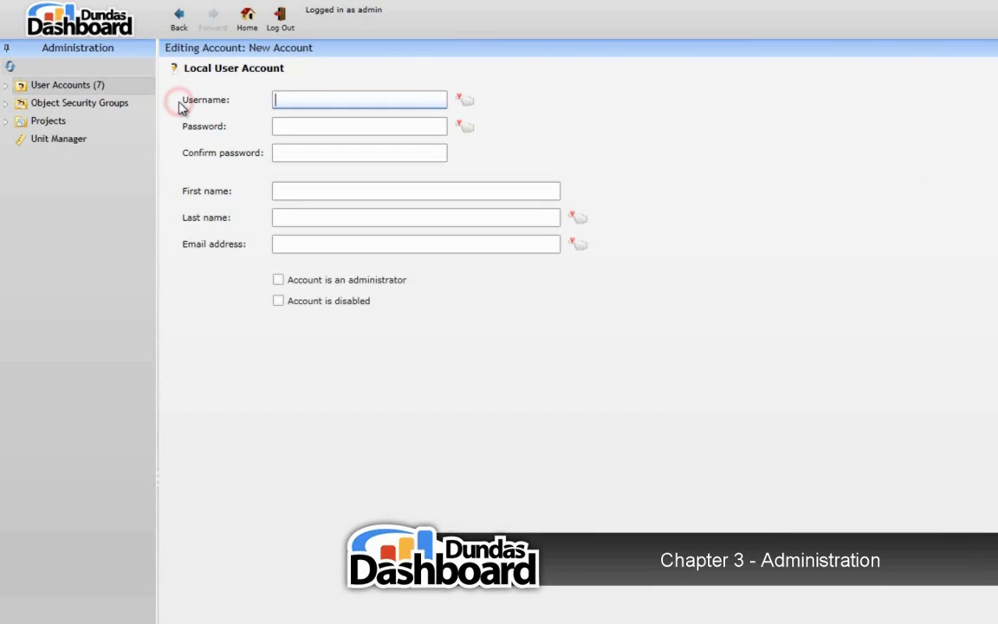
type("DundasTutorial")
key("Tab")
type("1234")
key("Tab")
type("1234")
key("Tab")
type("Dundas")
key("Tab")
type("Tutorial")
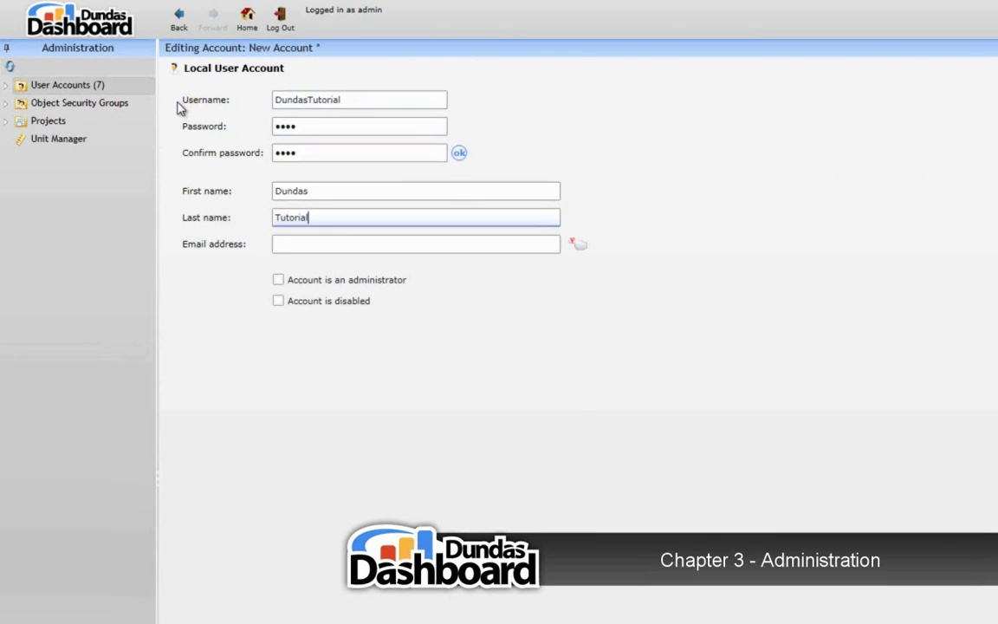
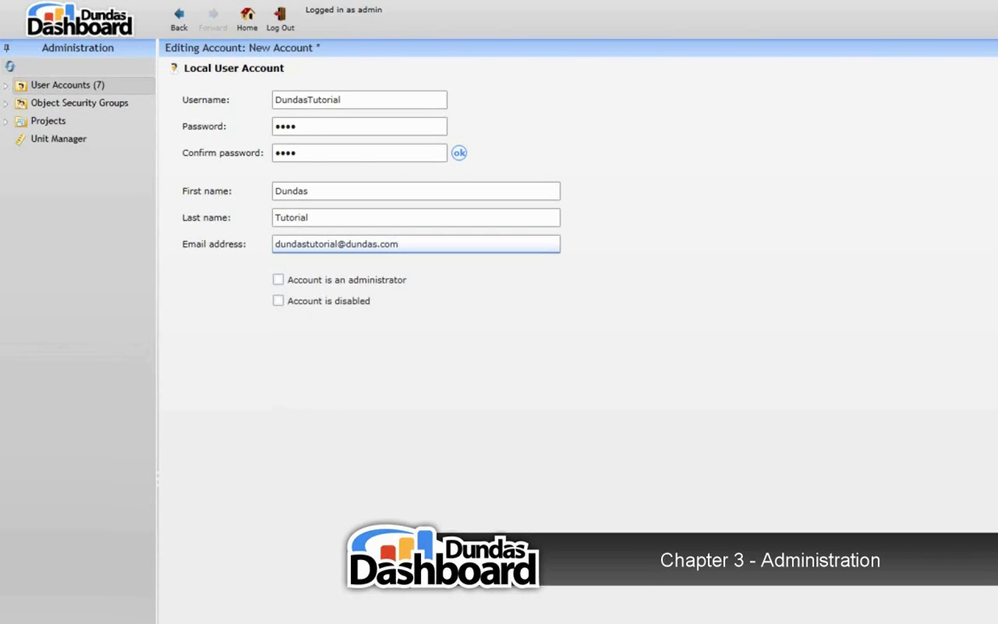
Switch the account editor to the Roles view, where Viewer is the current role
left_click(151, 600)
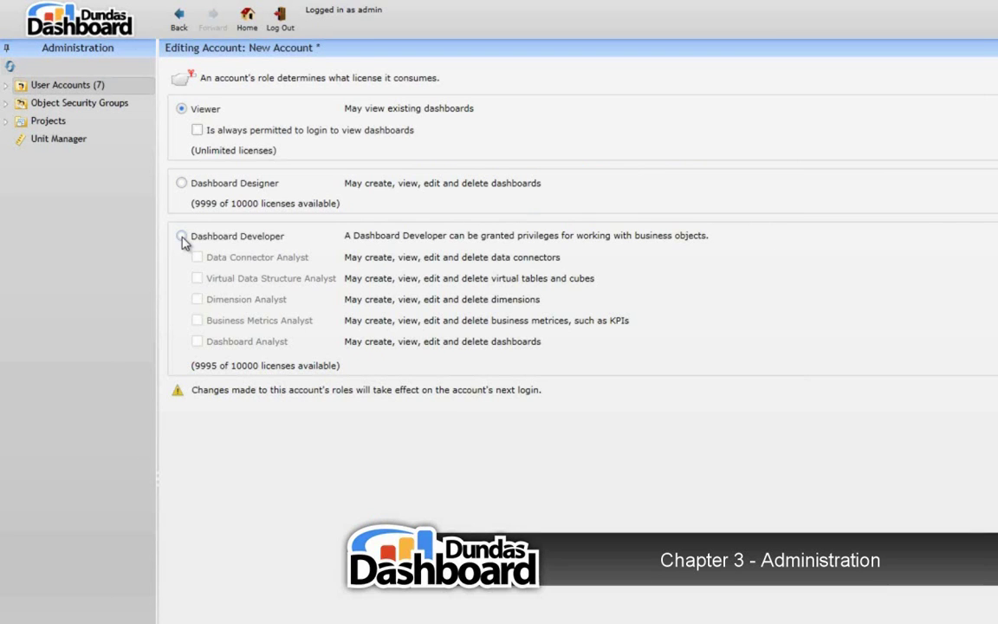
Set the account's role to Dashboard Developer and clear the Dashboard Analyst privilege
left_click(182, 236)
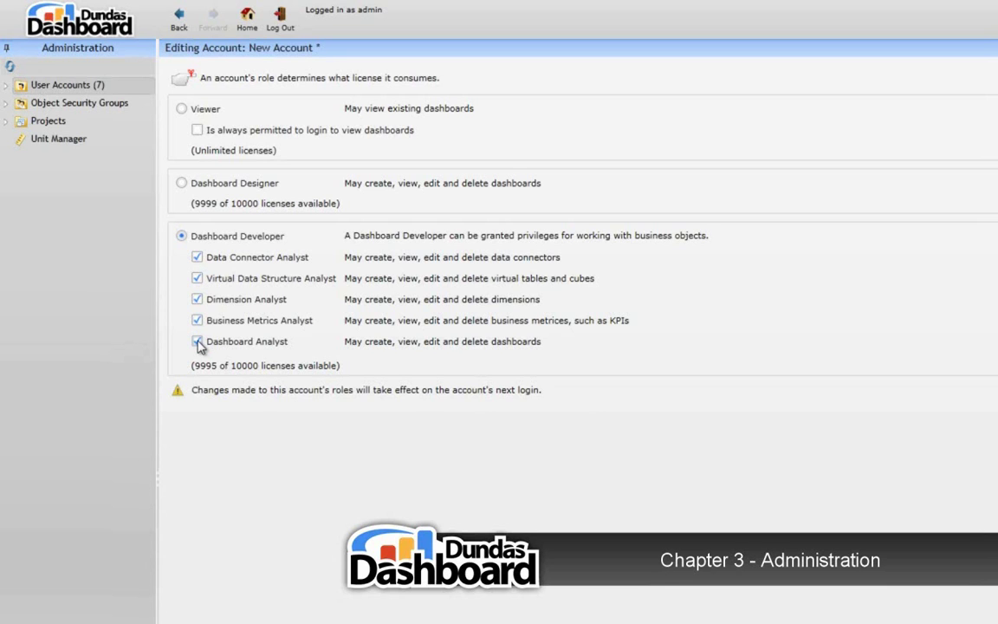
left_click(199, 343)
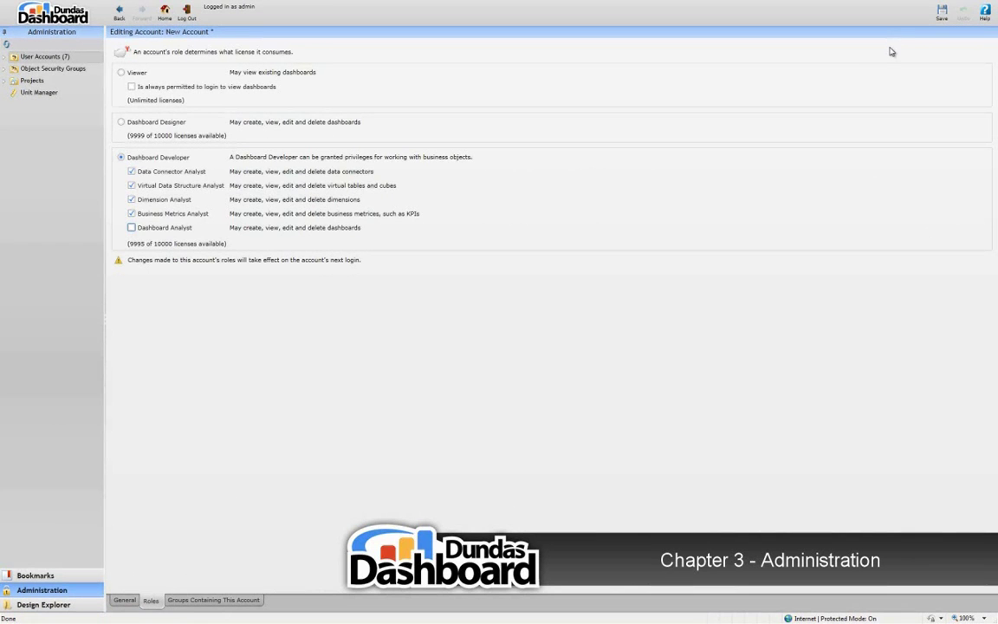
Save DundasTutorial so User Accounts shows 8 accounts
left_click(940, 15)
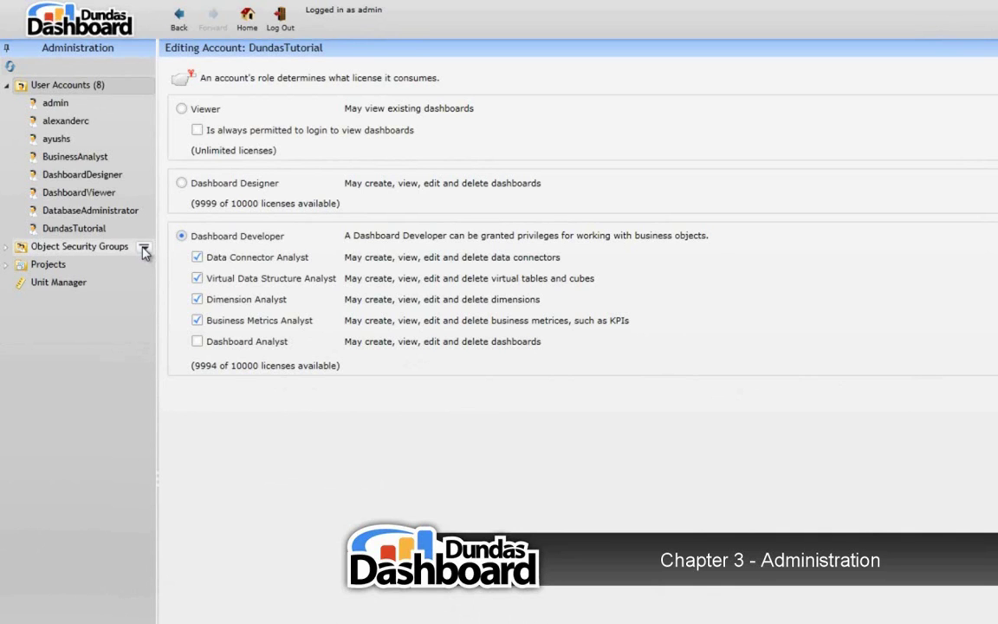
Create a new object security group named 'Access to all Dashboards'
left_click(144, 249)
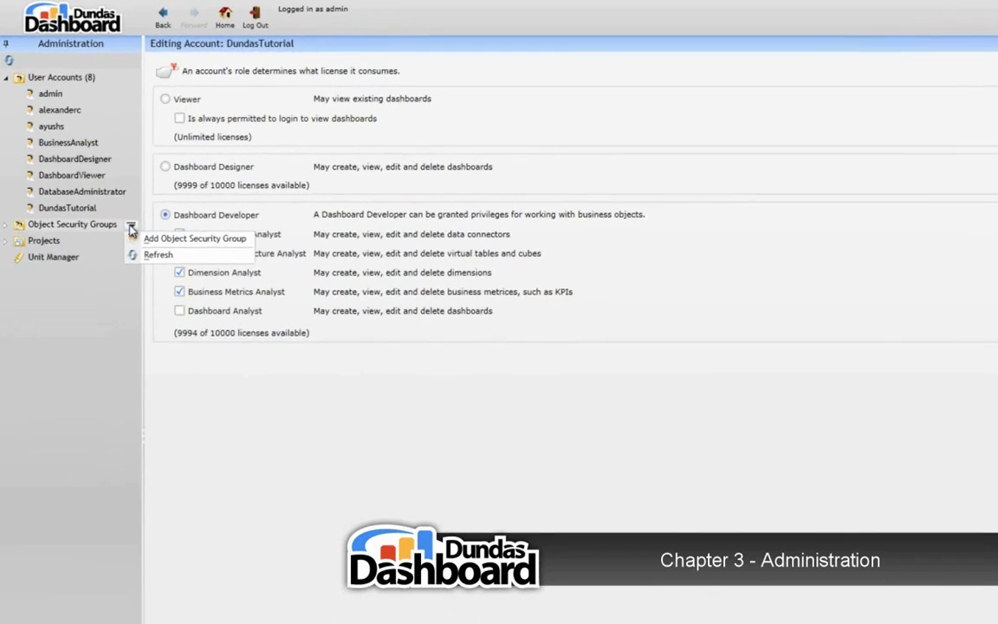
left_click(110, 180)
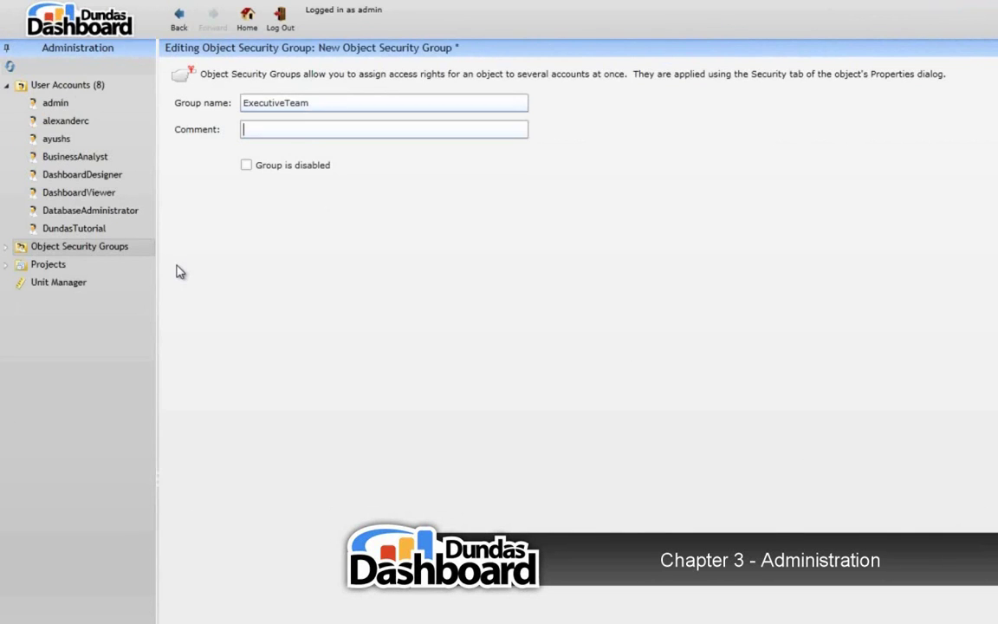
type("Access to all Dashboards")
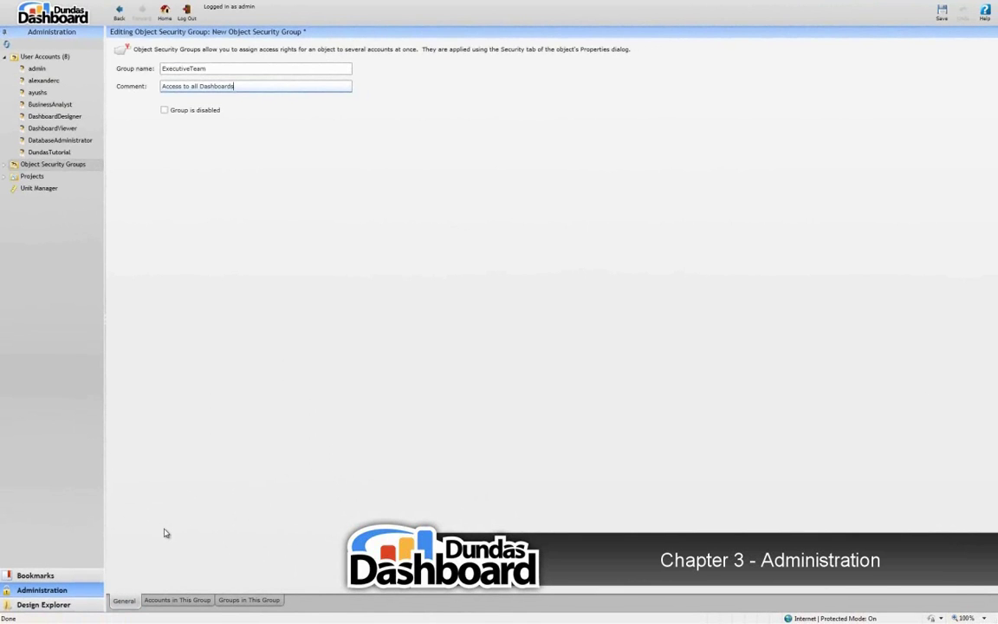
Add DundasTutorial and DashboardViewer to the group's accounts, remove DashboardViewer, then view nested groups
left_click(166, 601)
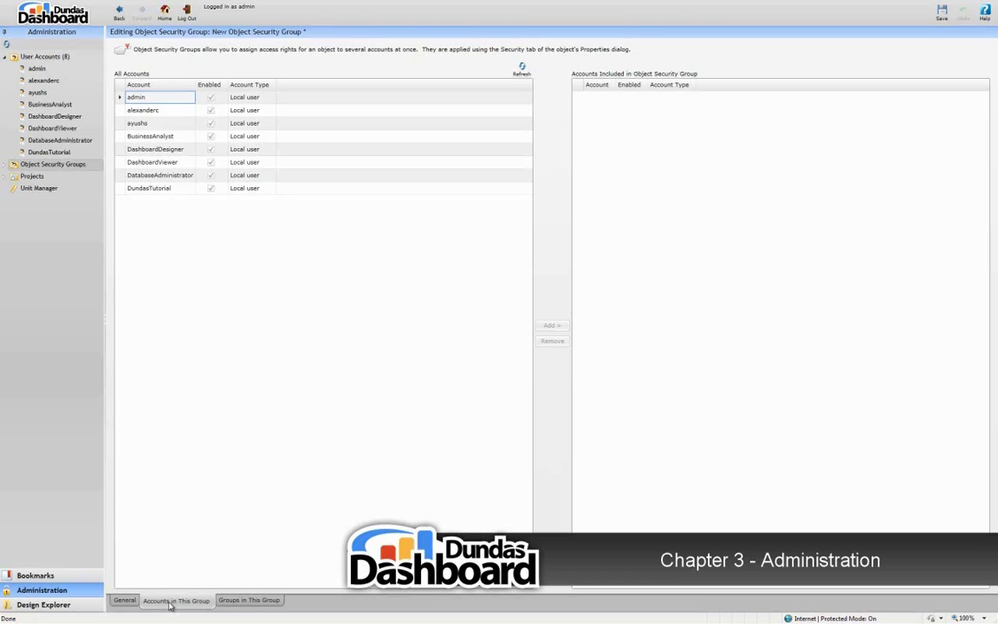
left_click(120, 189)
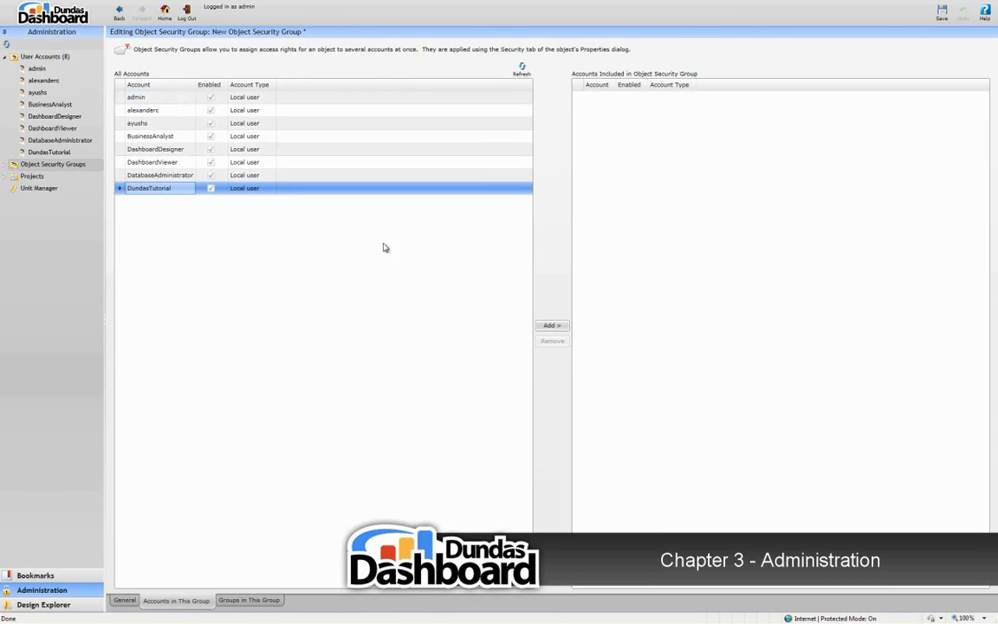
left_click(551, 327)
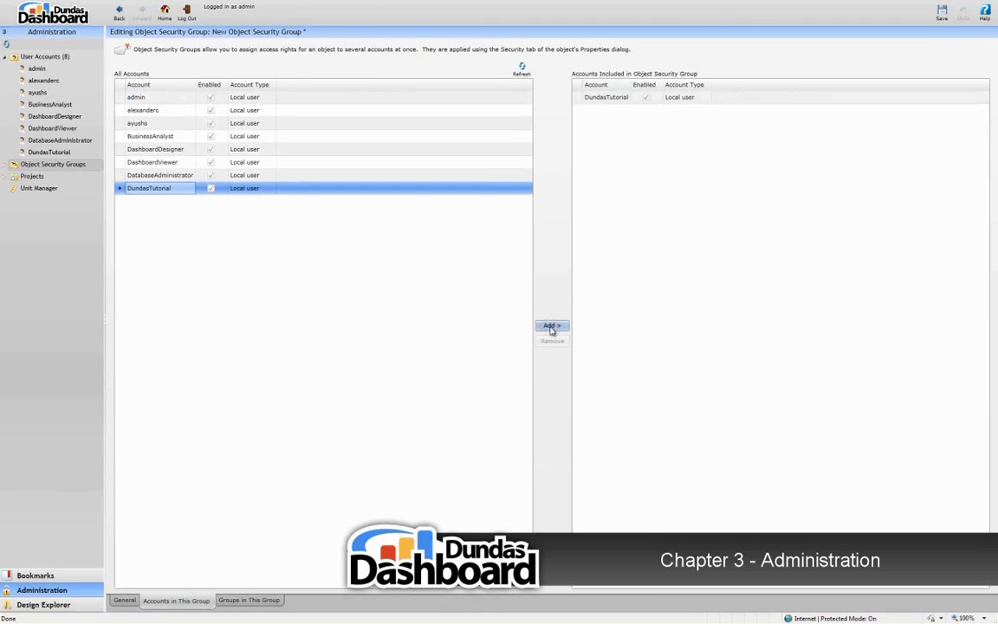
left_click(121, 164)
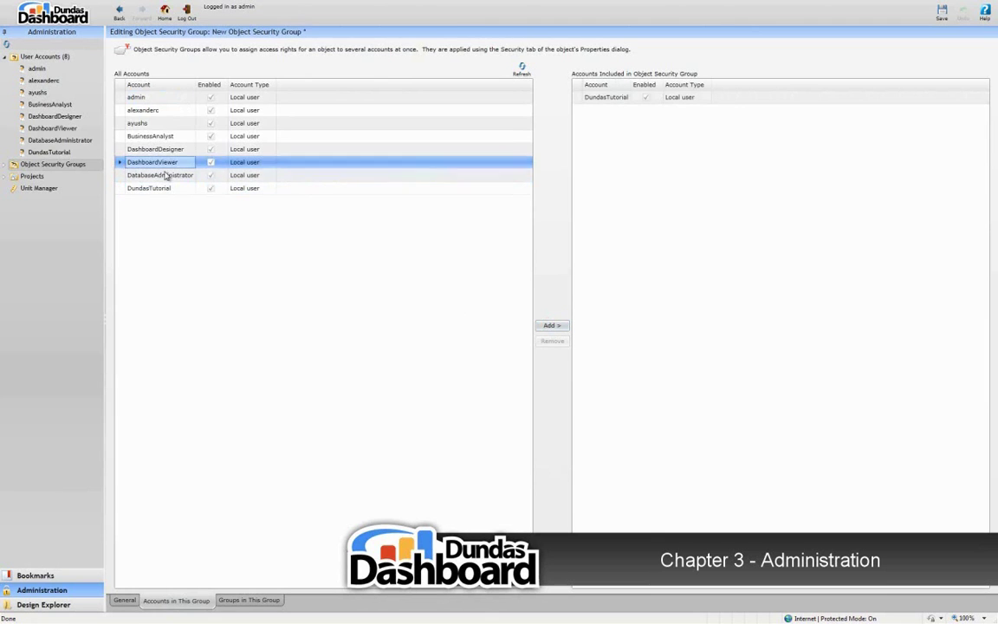
left_click(548, 325)
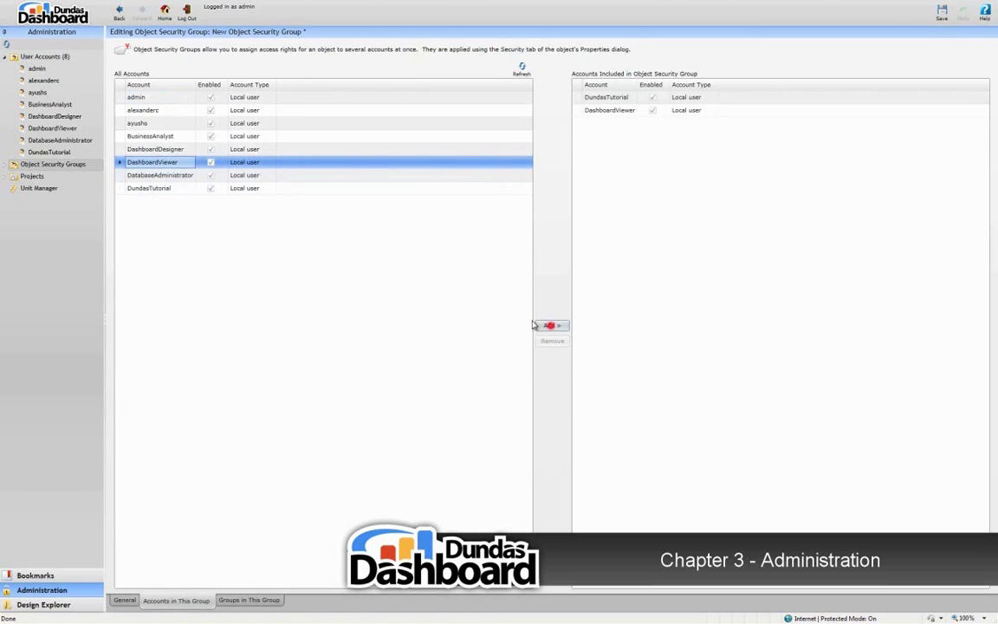
left_click(614, 111)
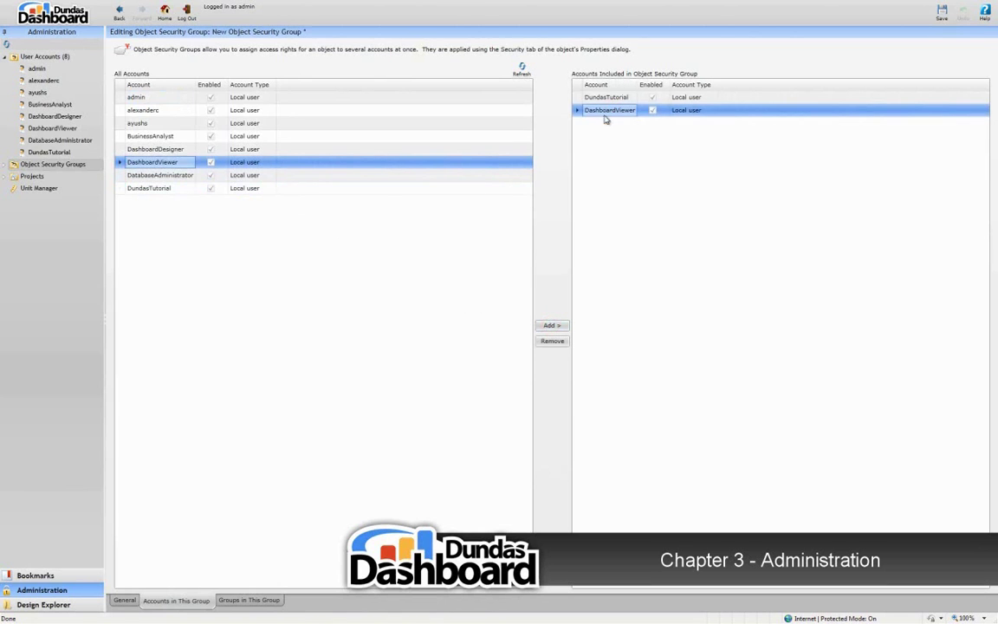
left_click(548, 342)
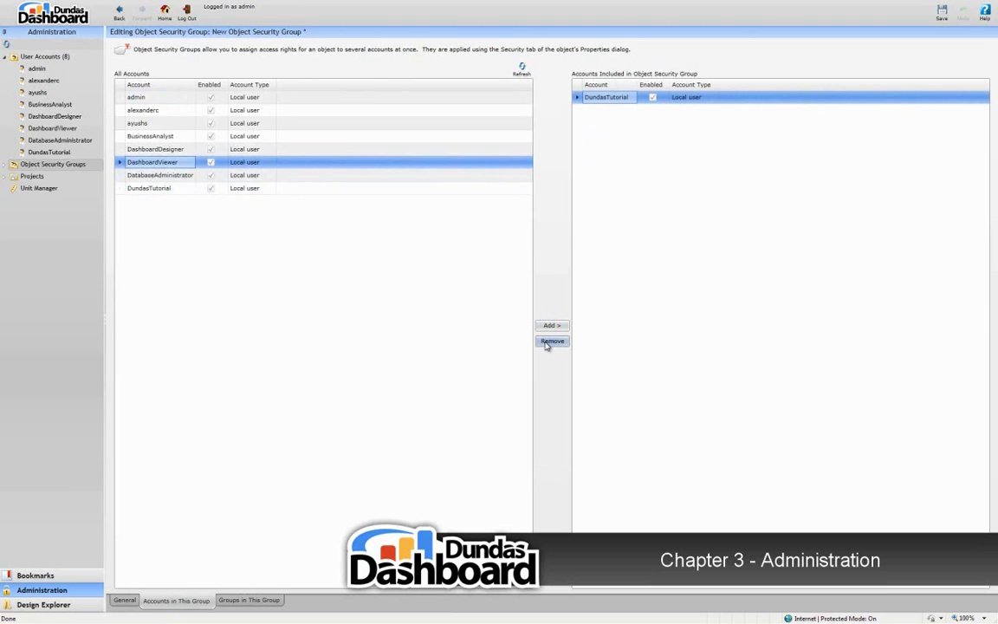
left_click(251, 602)
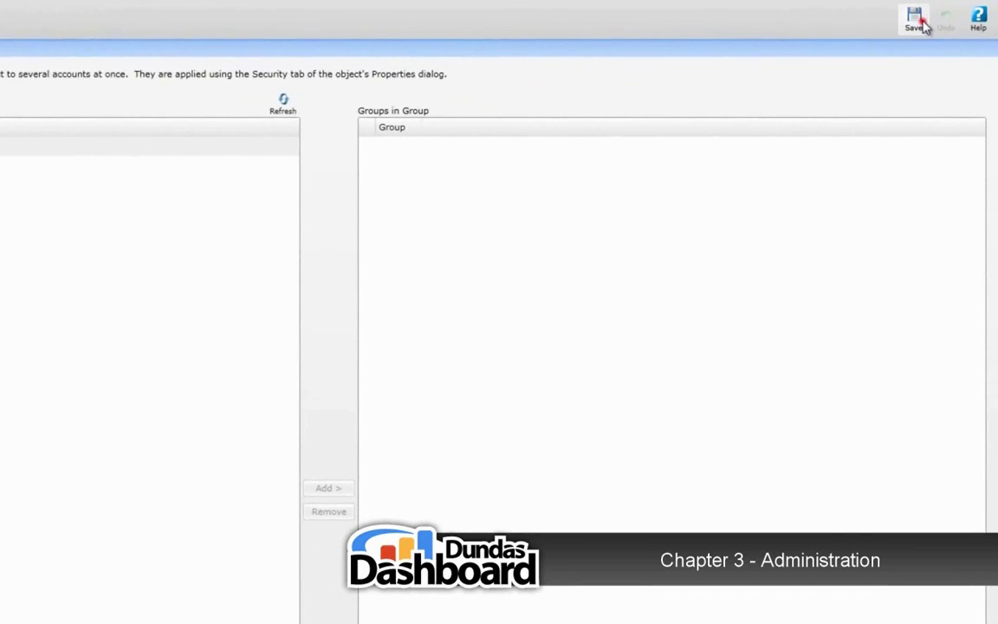
Save the group and view DundasTutorial's groups, confirming ExecutiveTeam and Everyone
left_click(921, 24)
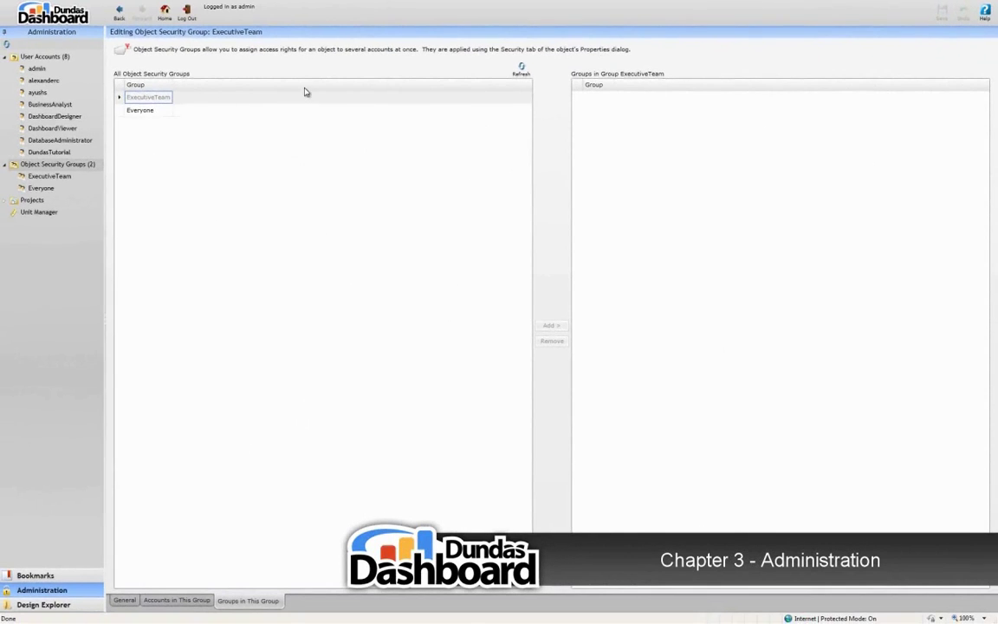
left_click(95, 154)
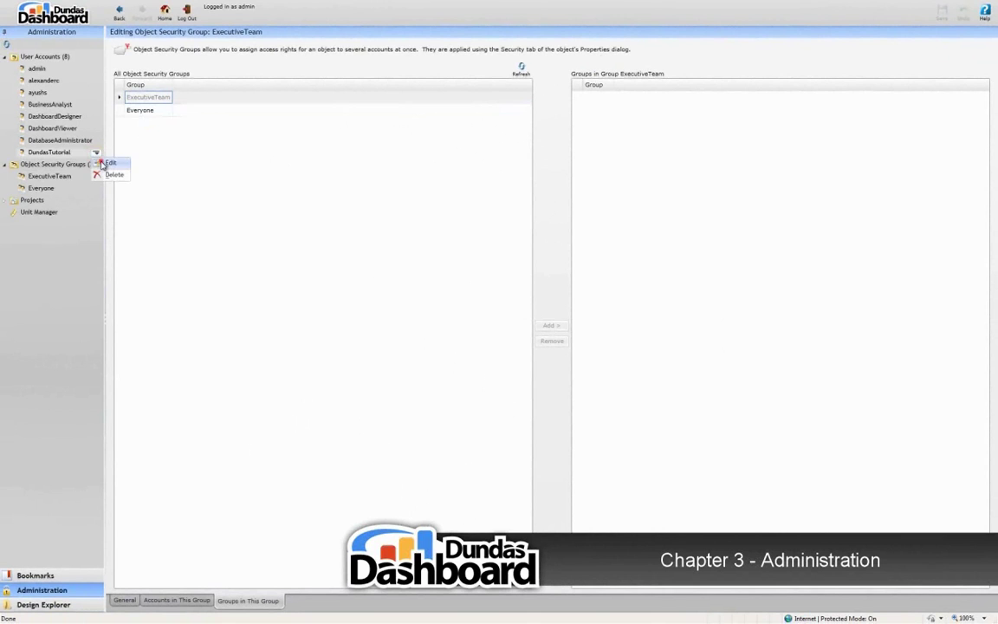
left_click(102, 163)
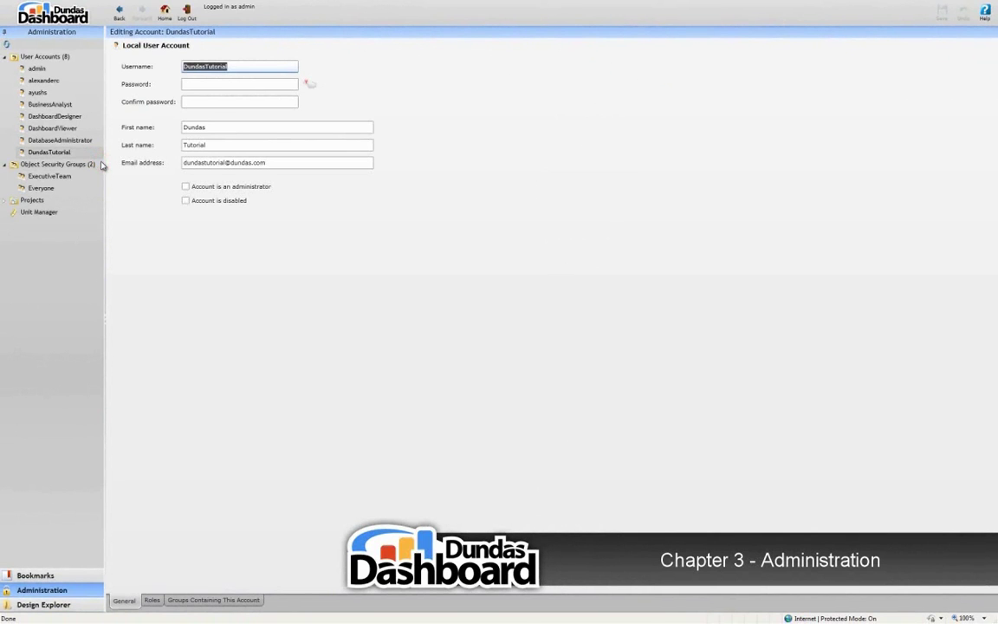
left_click(198, 600)
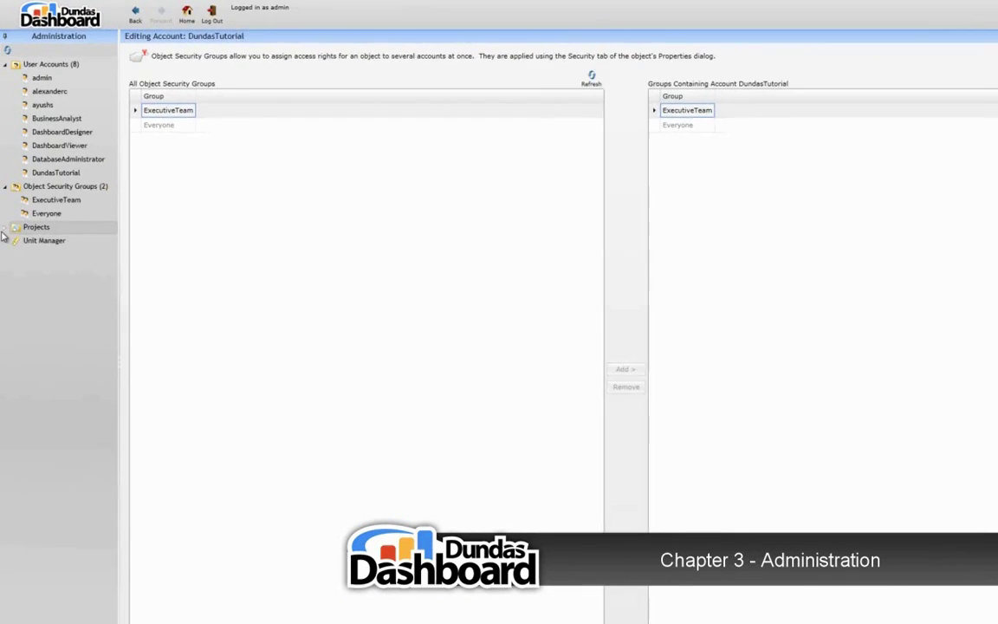
Add DundasTutorial to Tutorial Development's security with FullControl set to Allow, and apply
left_click(6, 201)
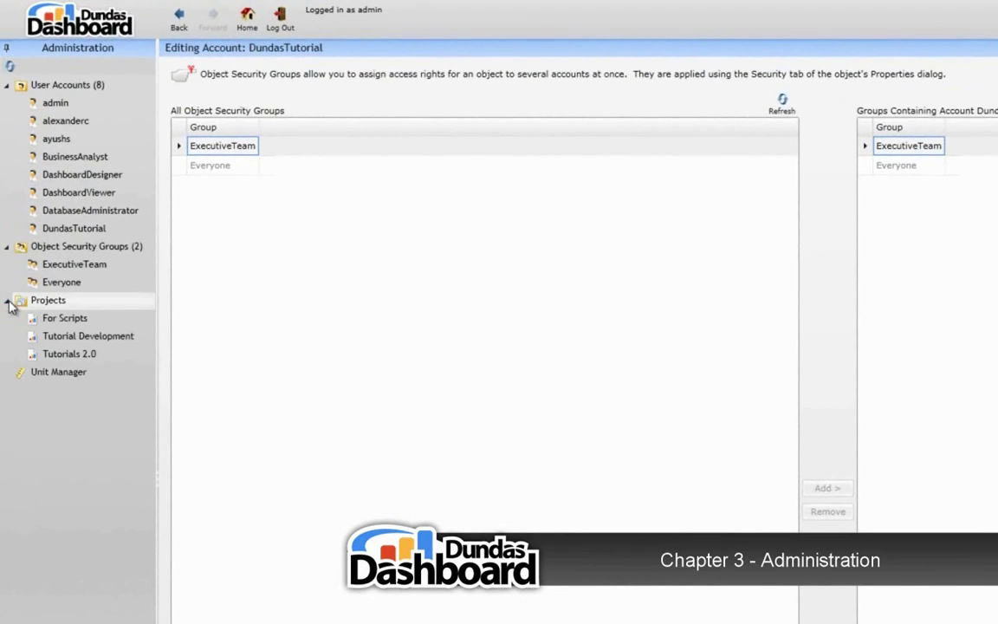
left_click(144, 337)
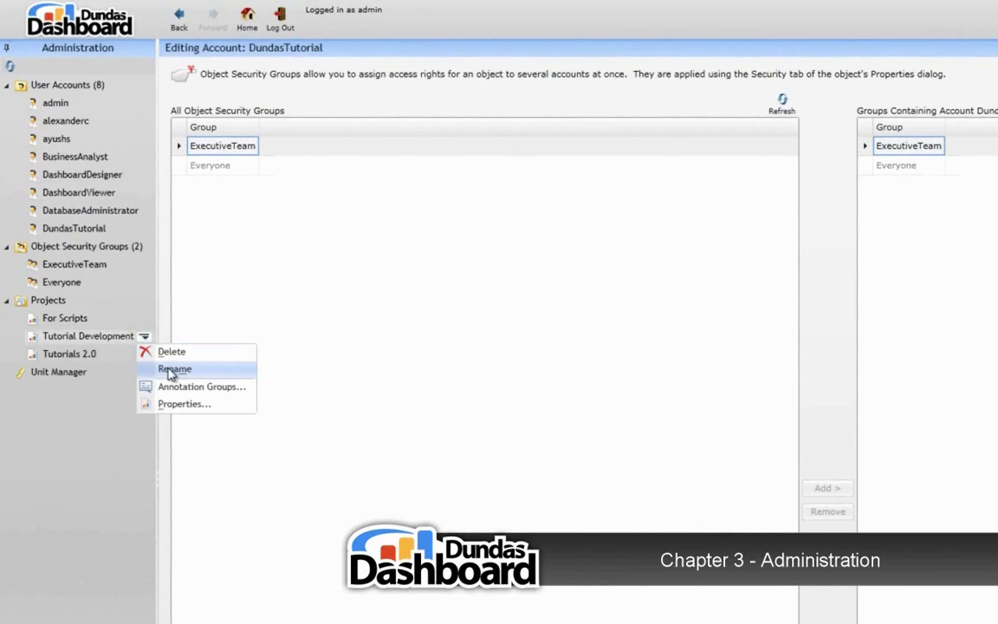
left_click(168, 407)
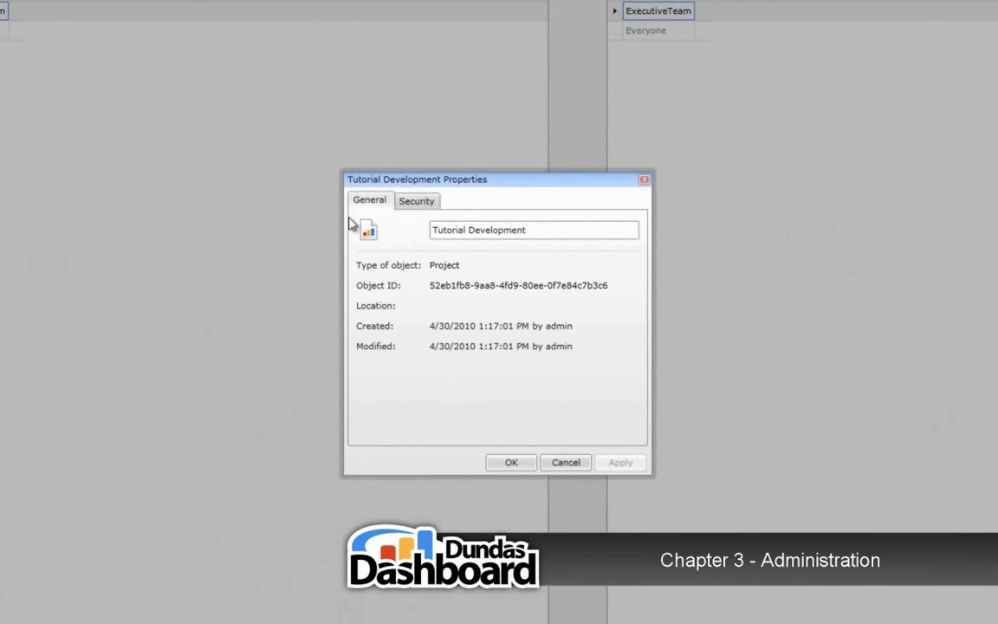
left_click(521, 253)
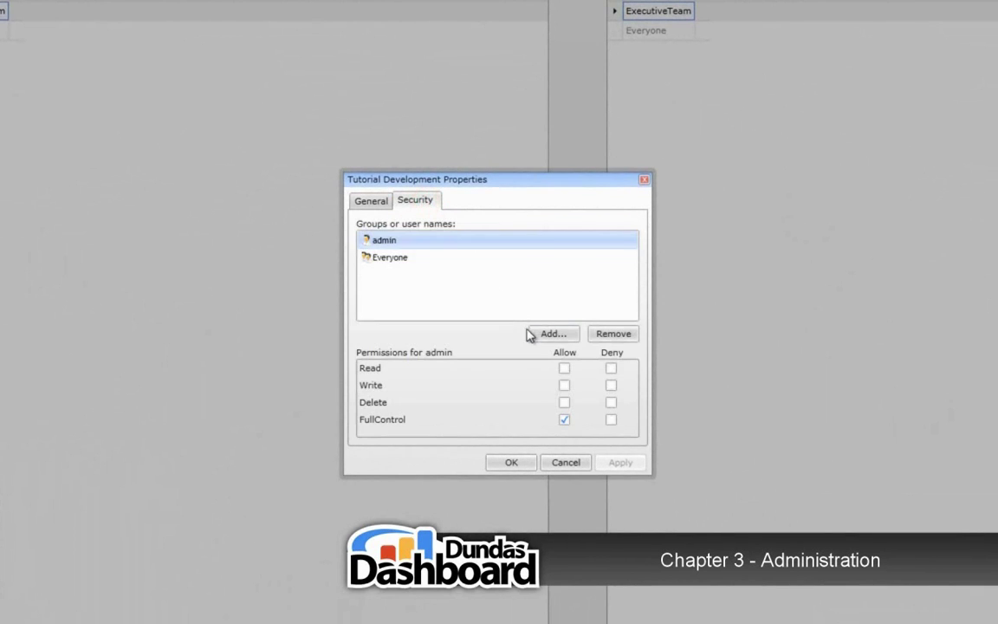
left_click(538, 337)
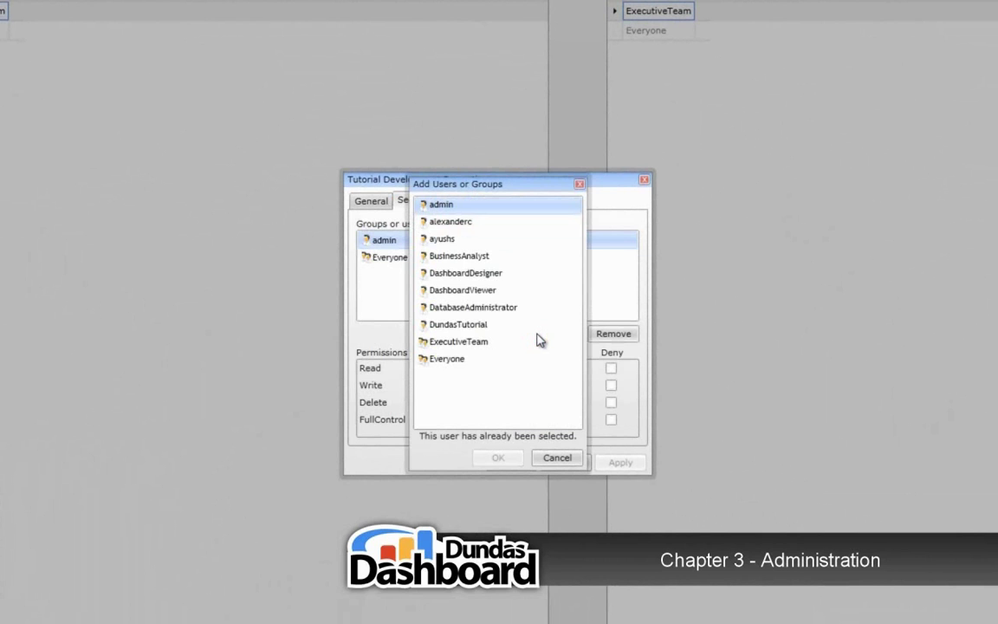
left_click(494, 325)
left_click(490, 461)
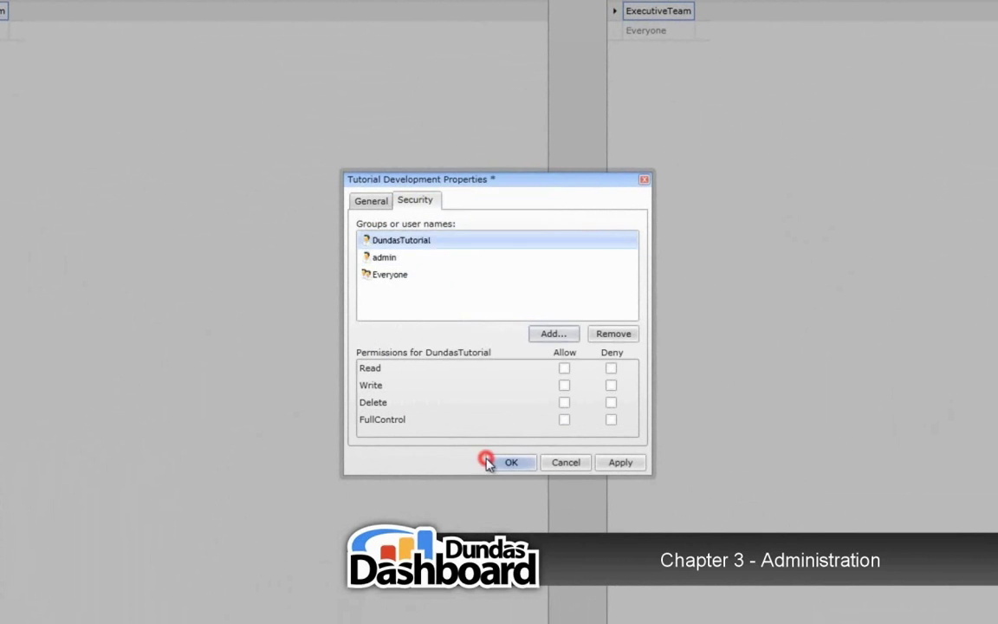
left_click(565, 421)
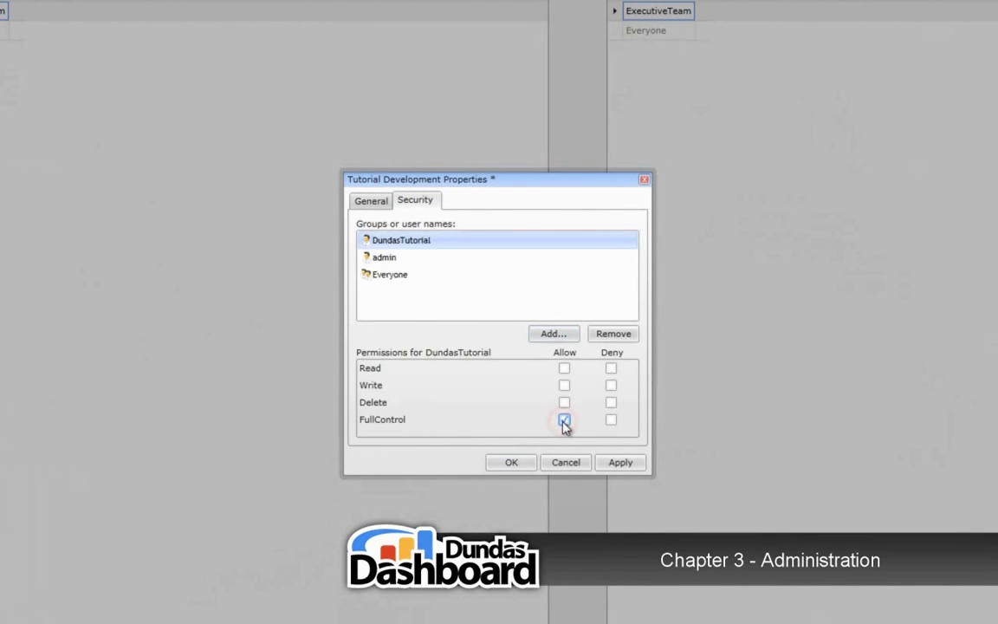
left_click(611, 463)
Confirm and close the Tutorial Development Properties dialog
left_click(512, 463)
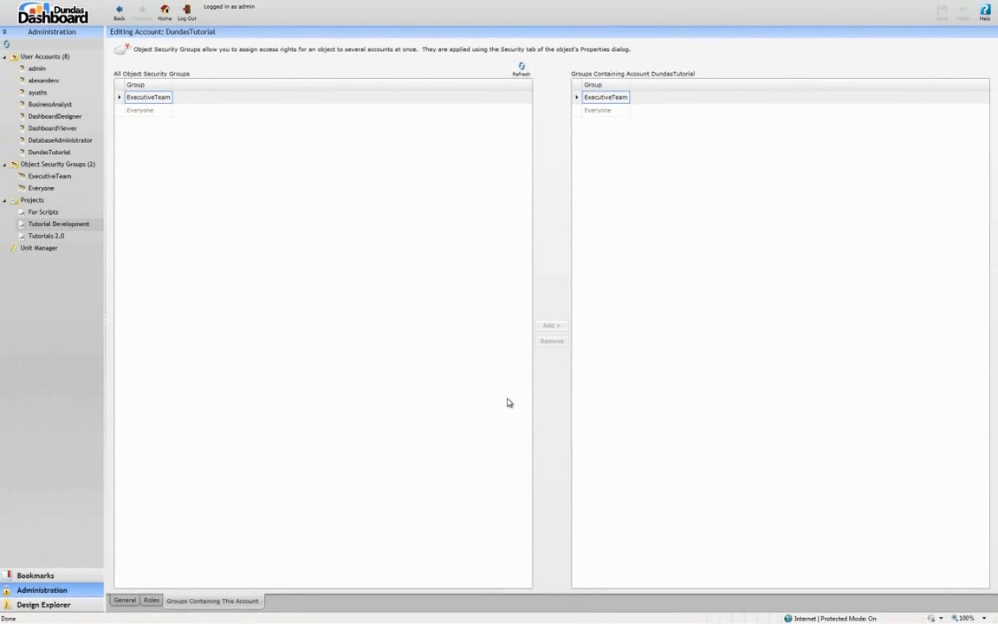